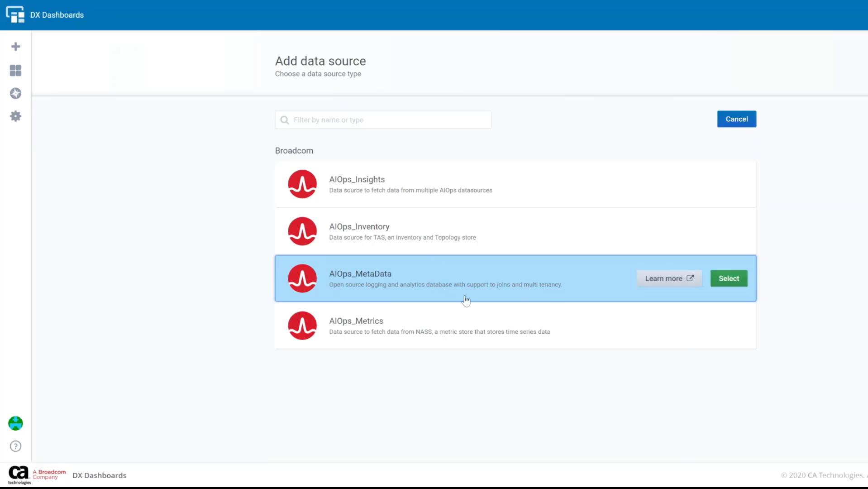
Create a new dashboard and add a query to its new panel
mouse_move(499, 243)
mouse_move(523, 284)
mouse_move(16, 47)
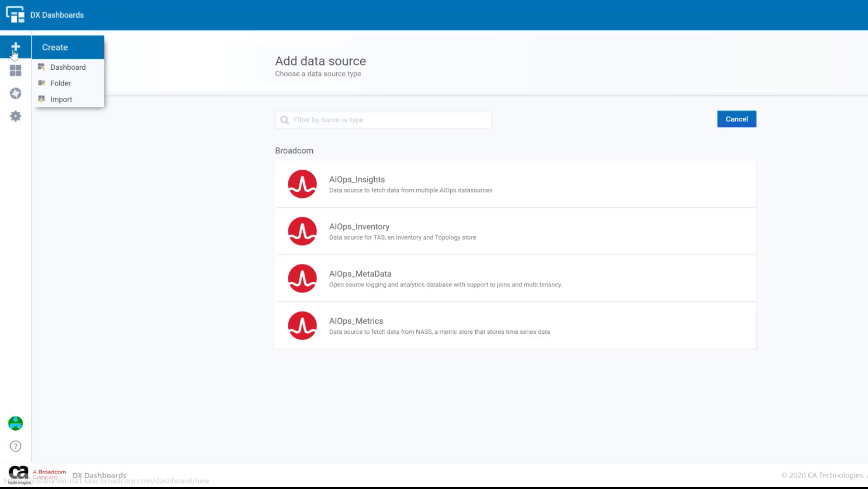
left_click(60, 72)
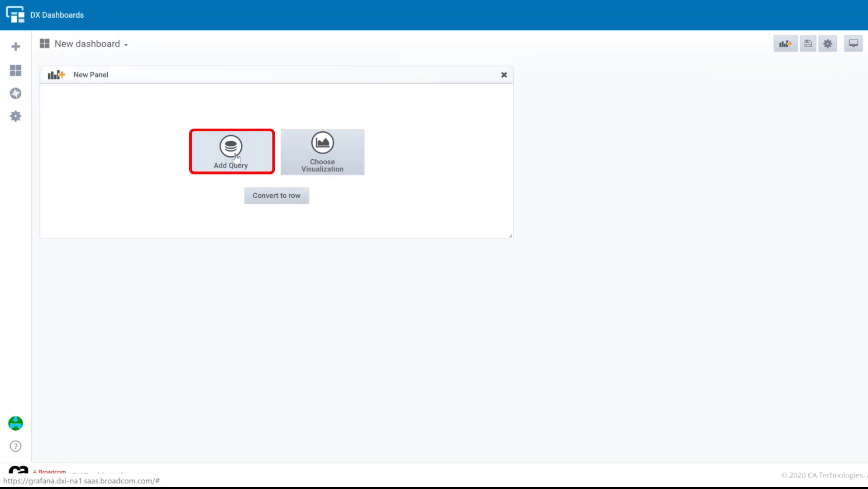
left_click(233, 154)
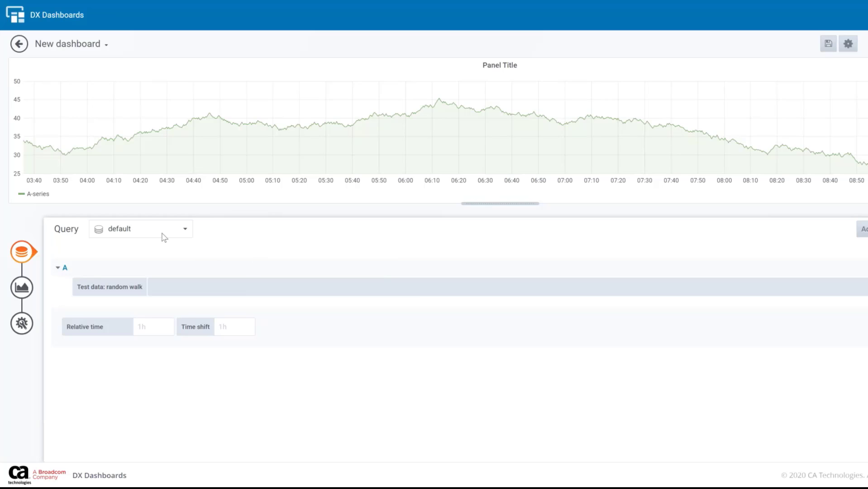
Set the panel query's data source to AIOps_Metadata
left_click(188, 232)
scroll(174, 308, "down", 2)
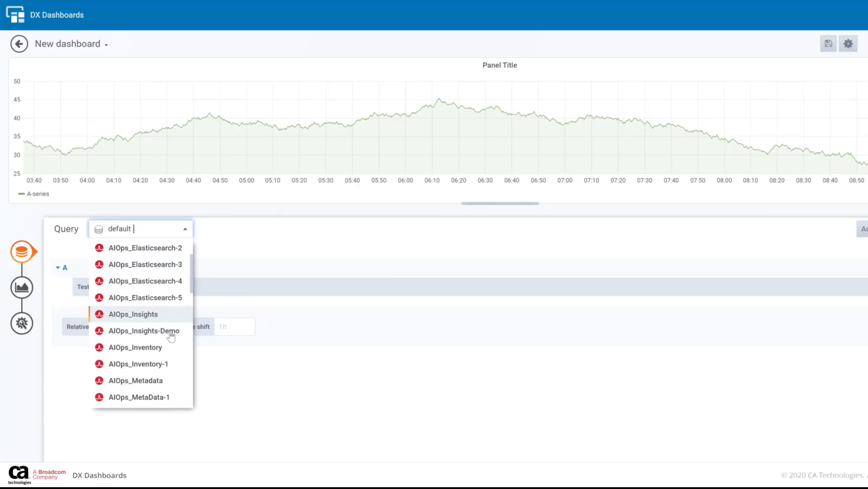
left_click(164, 380)
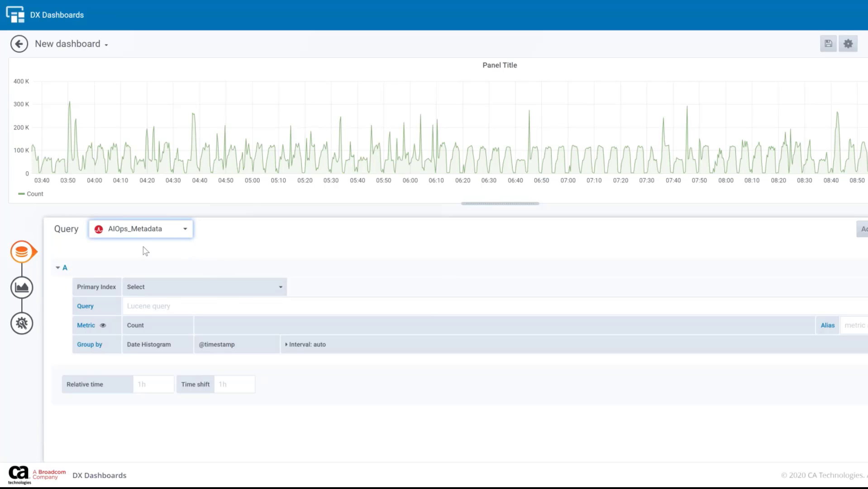
Switch to Metric_Index.txt in Notepad and examine the metric name, metric_unique_id and ci_unique_id fields of the sample document
key("alt+Tab")
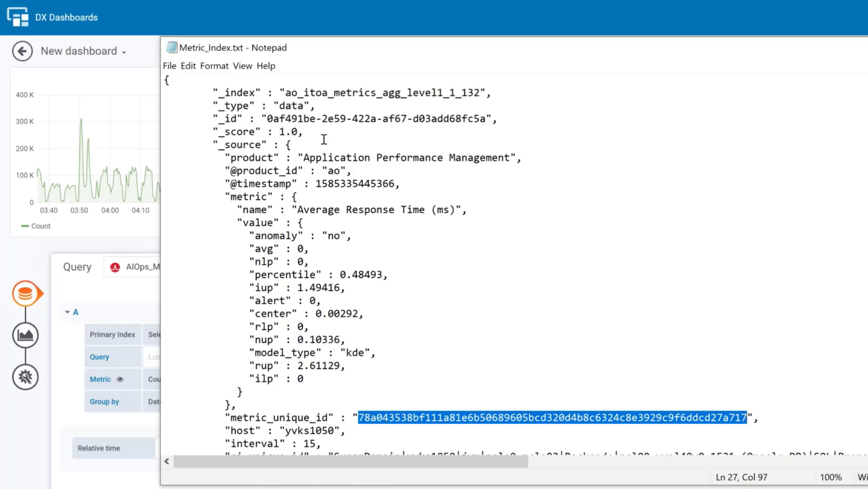
scroll(324, 139, "down", 1)
scroll(346, 216, "up", 1)
left_click_drag(297, 209, 456, 209)
scroll(460, 299, "down", 1)
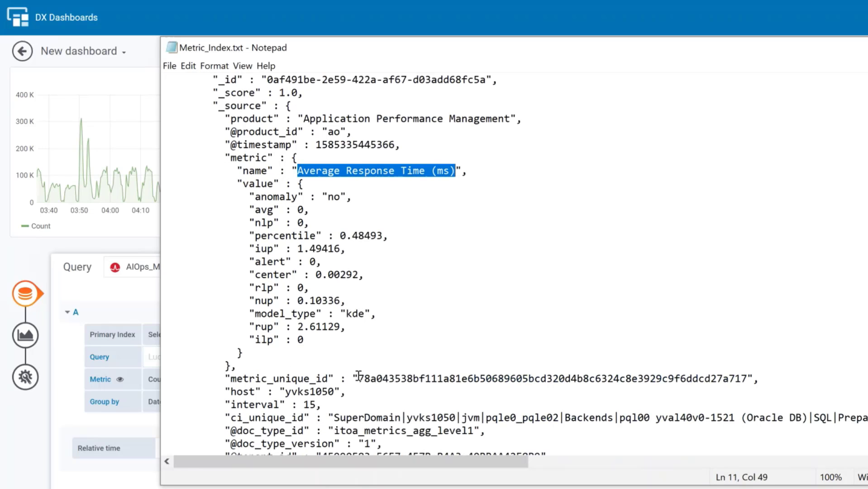
left_click_drag(359, 378, 750, 381)
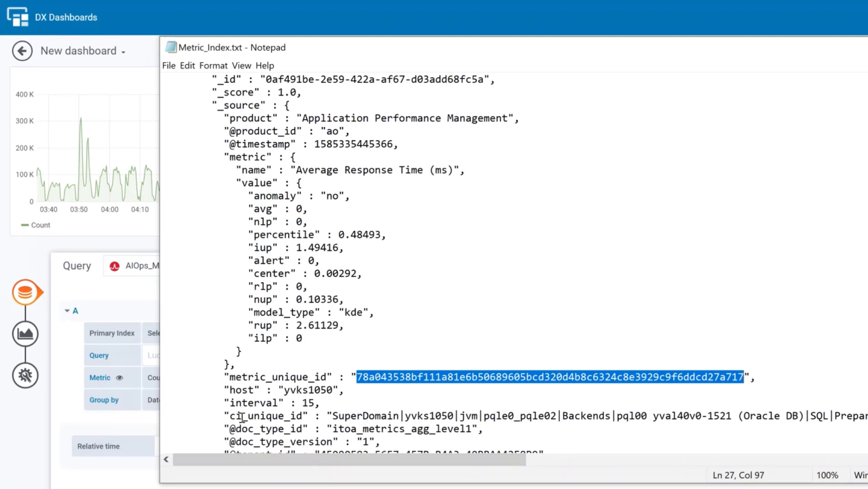
left_click_drag(334, 415, 780, 415)
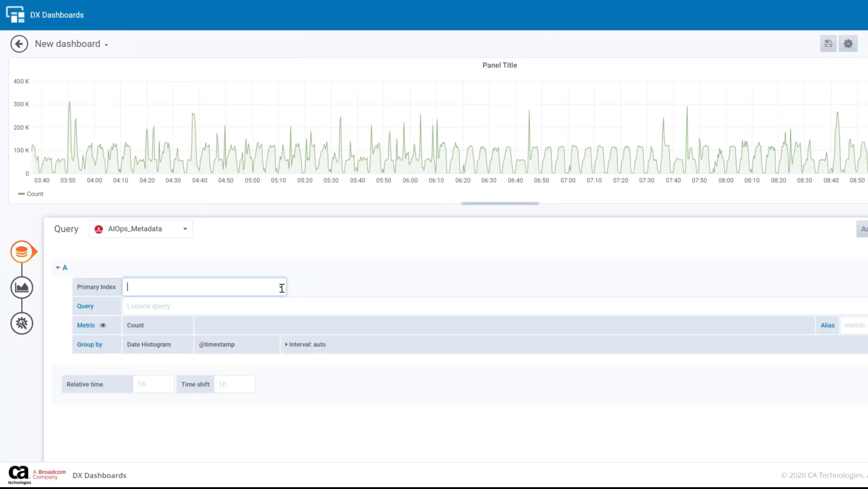
Set query A's primary index to ao_itoa_metrics_agg_level1_1
type("o_to")
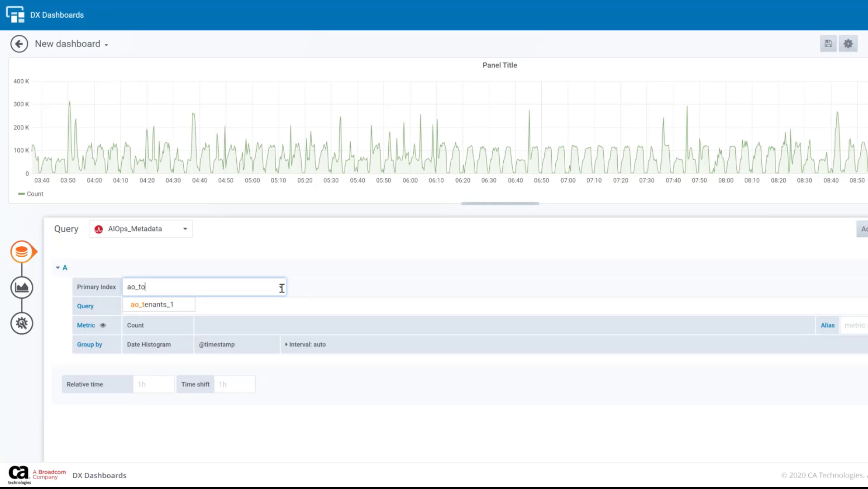
type("a_metrics")
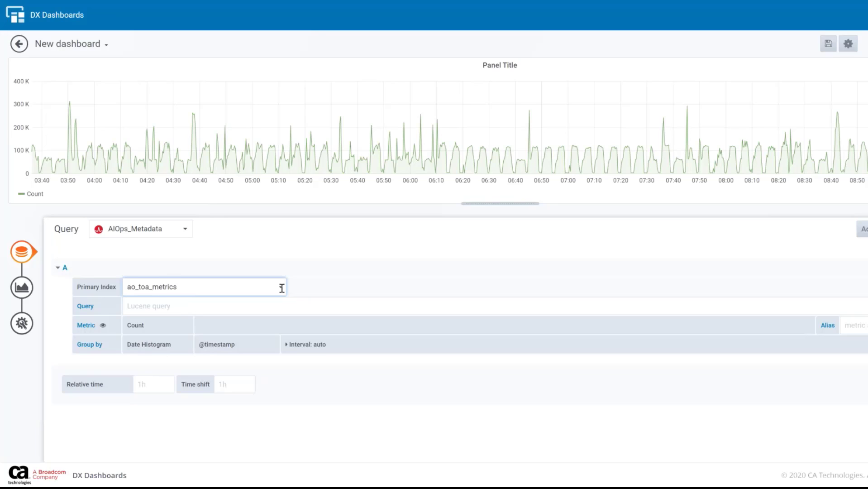
key("BackSpace")
key("Left")
key("Left")
type("i")
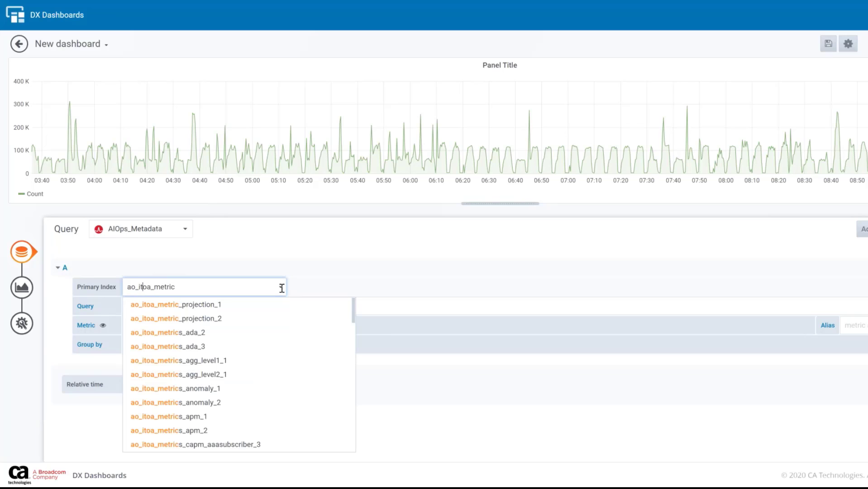
key("Right")
key("Right")
key("Right")
key("Right")
key("Right")
key("Right")
key("Right")
key("Right")
key("Right")
key("Right")
type("_agg")
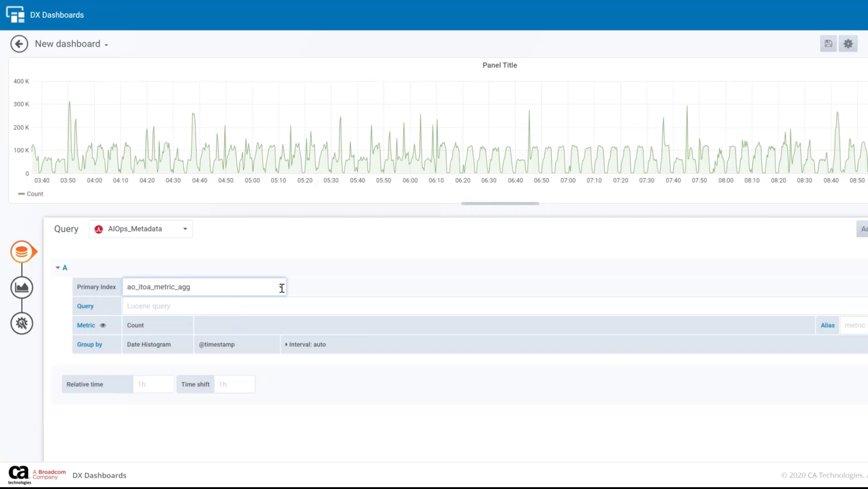
key("Left")
key("Left")
key("Left")
key("Left")
type("s")
key("Right")
key("Right")
key("Right")
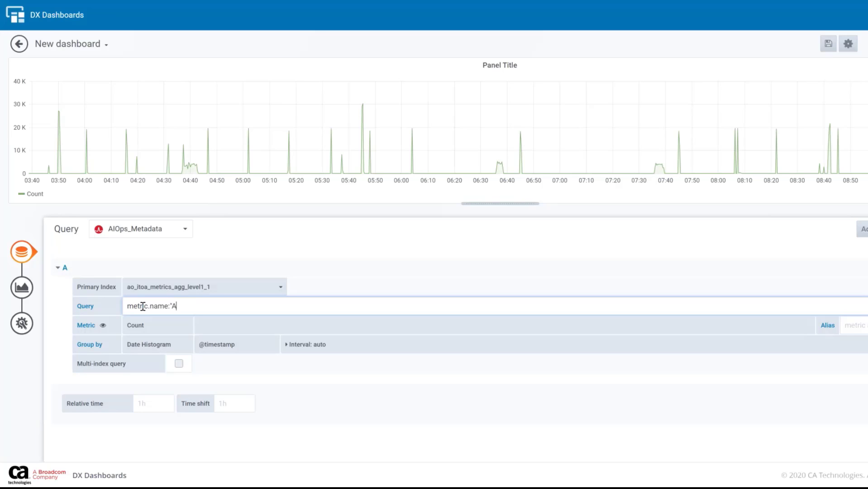
Enter the Lucene query metric.name:"Average Response Time (ms) AND ci_unique_id:*|Frontends|*URL* for query A
type("verage Response Time (ms")
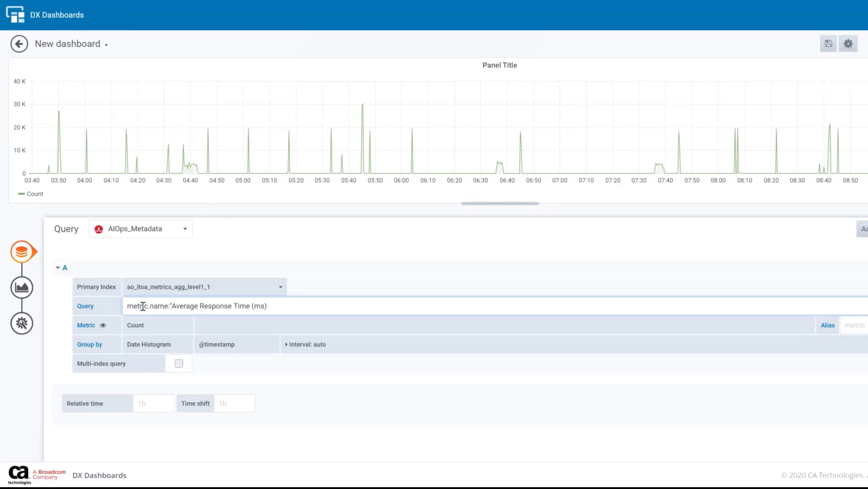
type(") AND ci_unique_id:*|Fronte")
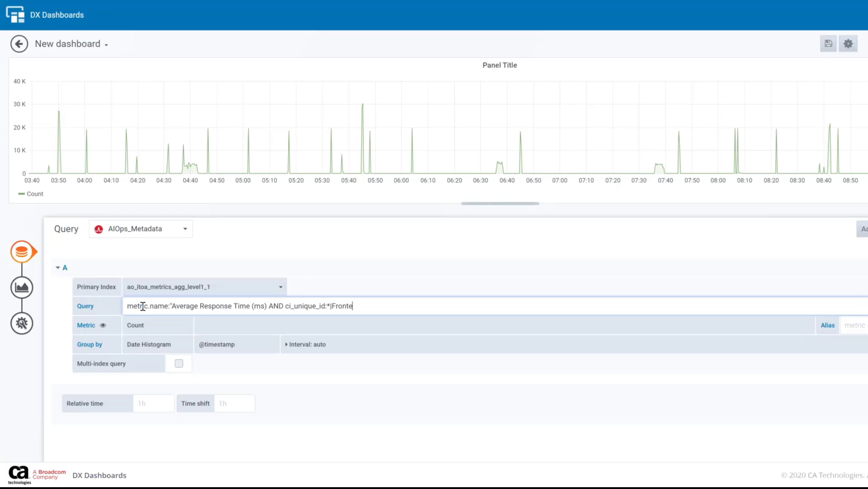
type("nds|*URL*")
Set the query metric to the Average of the metric.value.avg field
left_click(151, 325)
left_click(145, 355)
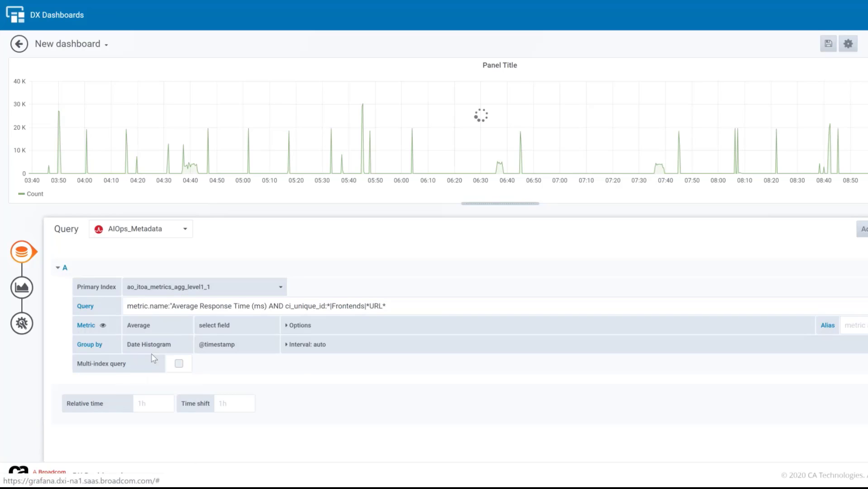
left_click(224, 324)
left_click(229, 398)
Group the query results by Terms on the metric_unique_id field
left_click(149, 344)
left_click(145, 355)
left_click(227, 345)
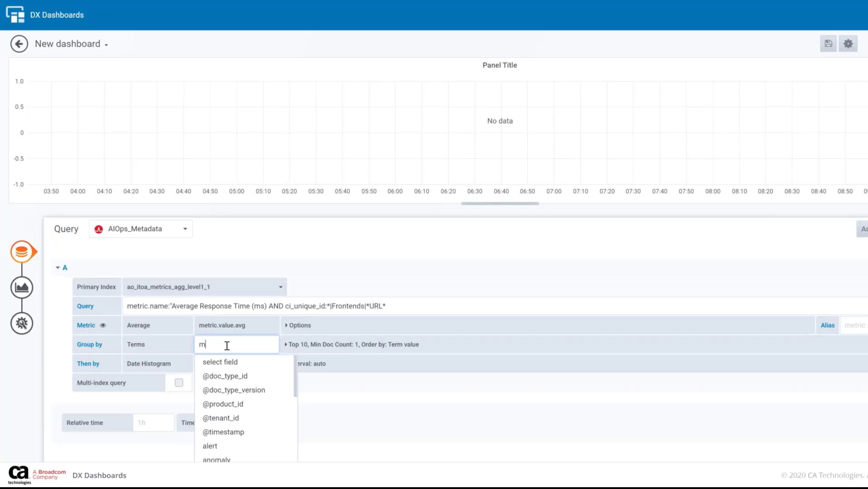
type("metric_u")
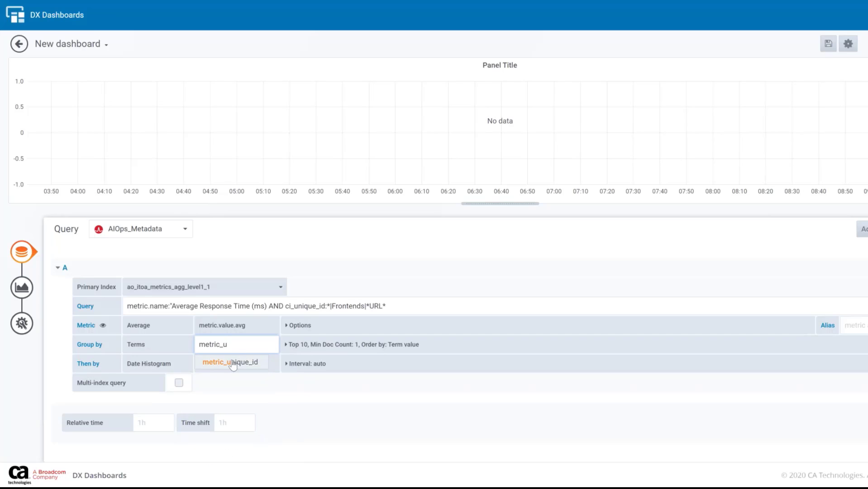
left_click(229, 361)
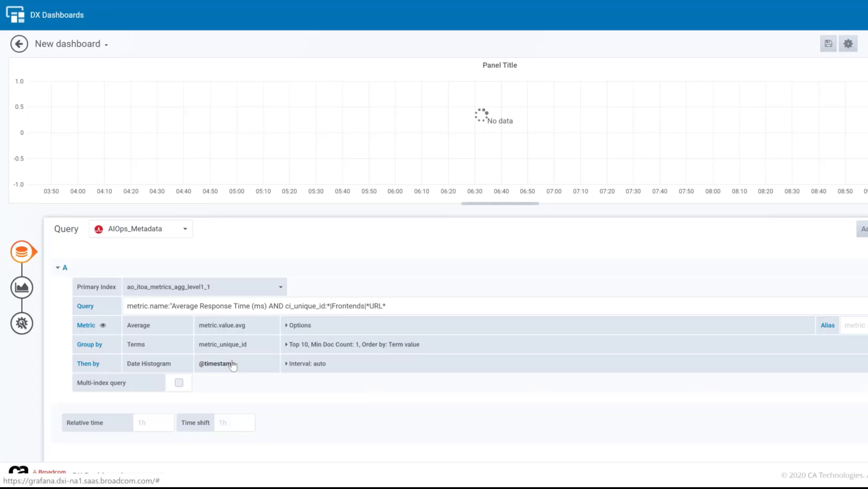
Order the metric_unique_id terms grouping by Average metric.value.avg
left_click(288, 344)
scroll(242, 408, "down", 2)
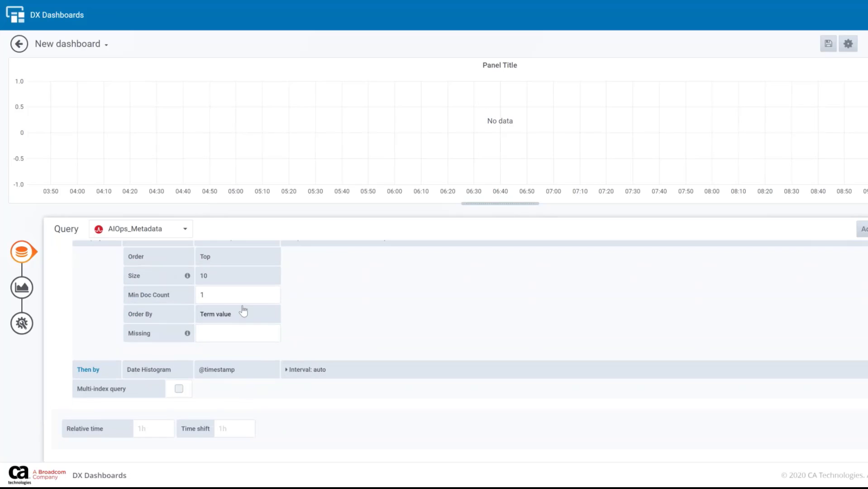
left_click(242, 312)
left_click(242, 360)
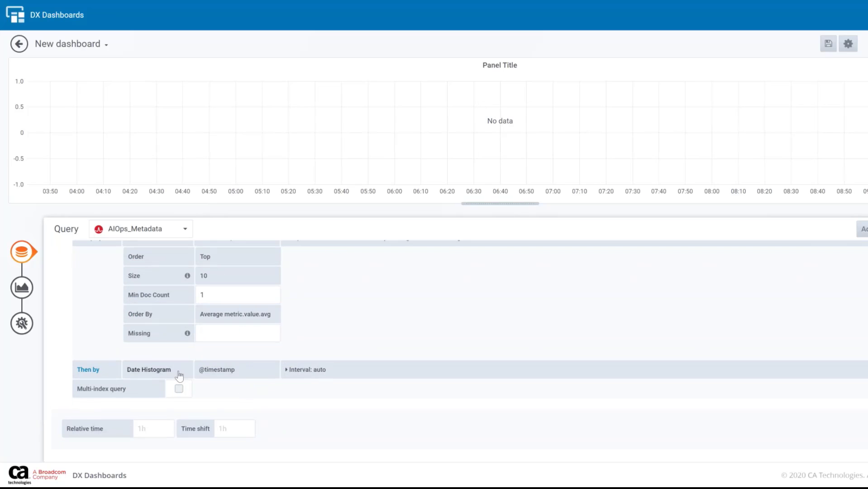
Base the date histogram on the timestamp field and set its minimum document count to 1
left_click(216, 370)
left_click(219, 401)
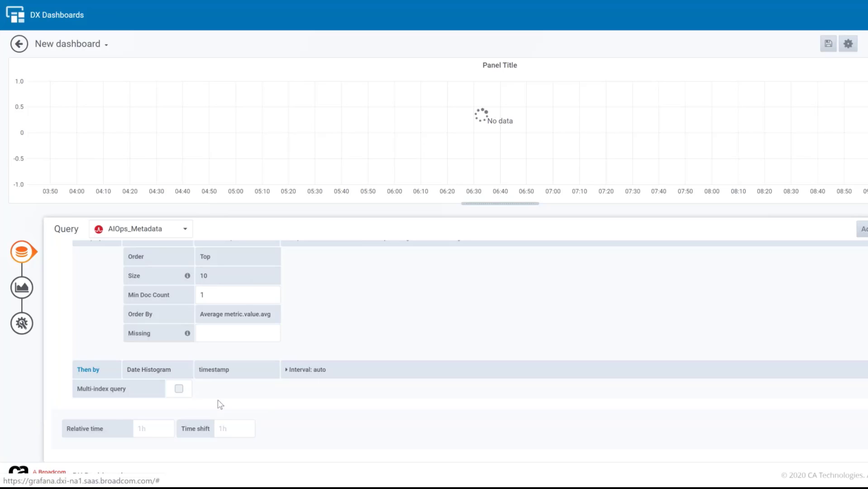
left_click(219, 408)
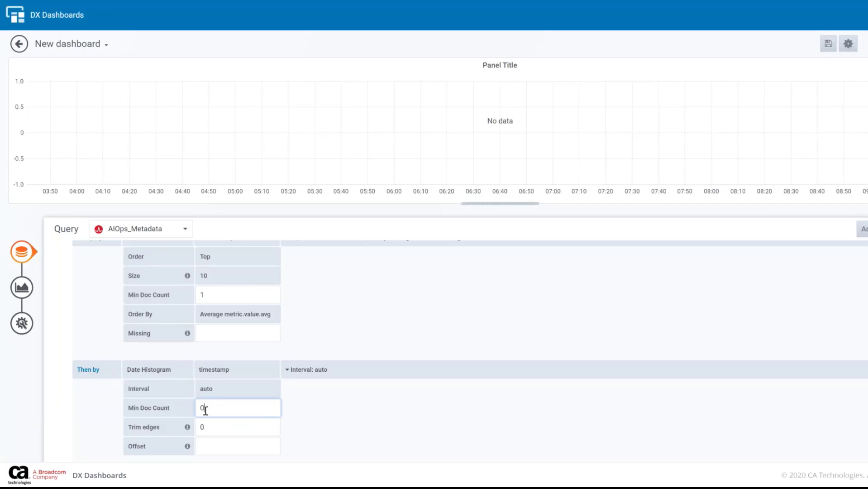
double_click(220, 410)
type("1")
left_click(310, 413)
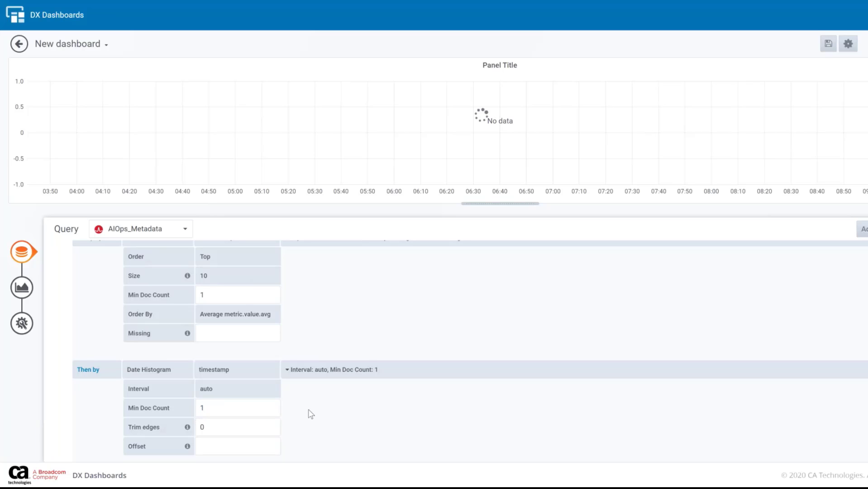
left_click(343, 375)
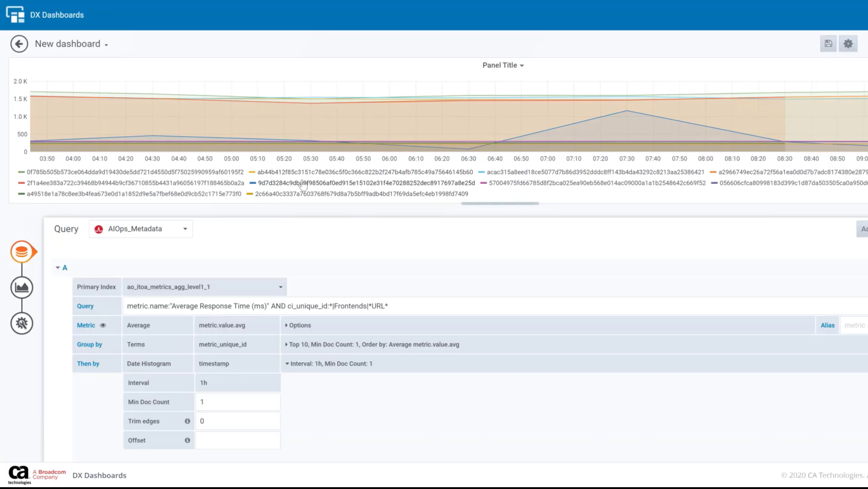
Enable the multi-index query and set the secondary index to ao_itoa_metrics_metadata_1
scroll(163, 389, "down", 2)
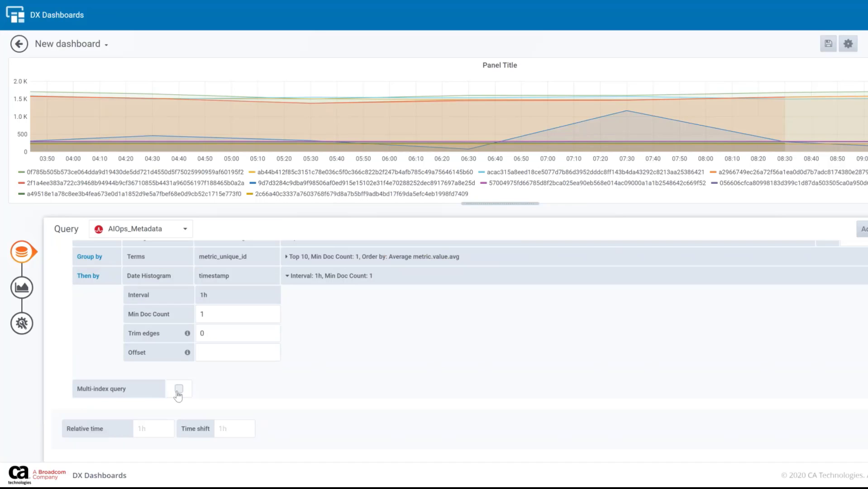
left_click(180, 389)
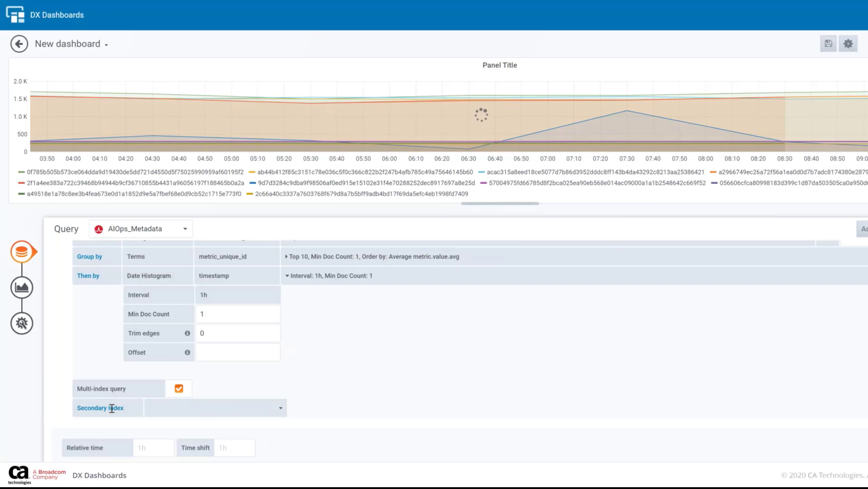
left_click(281, 407)
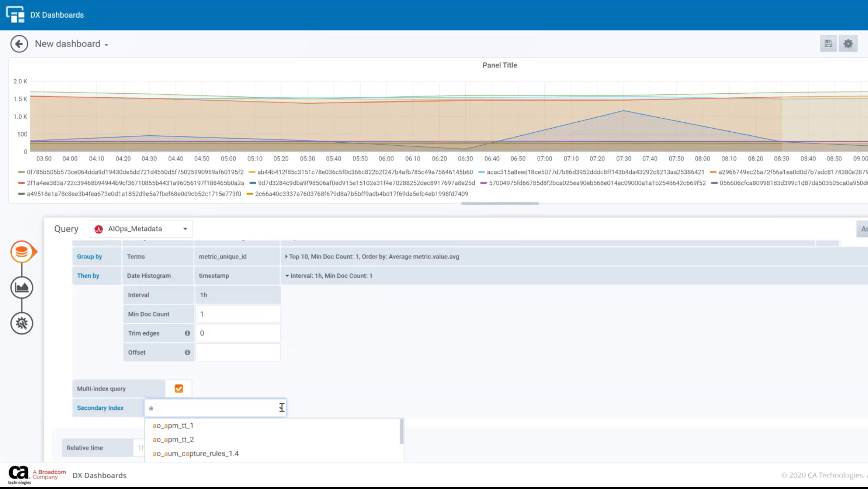
type("ao_itoa_metrics_meta")
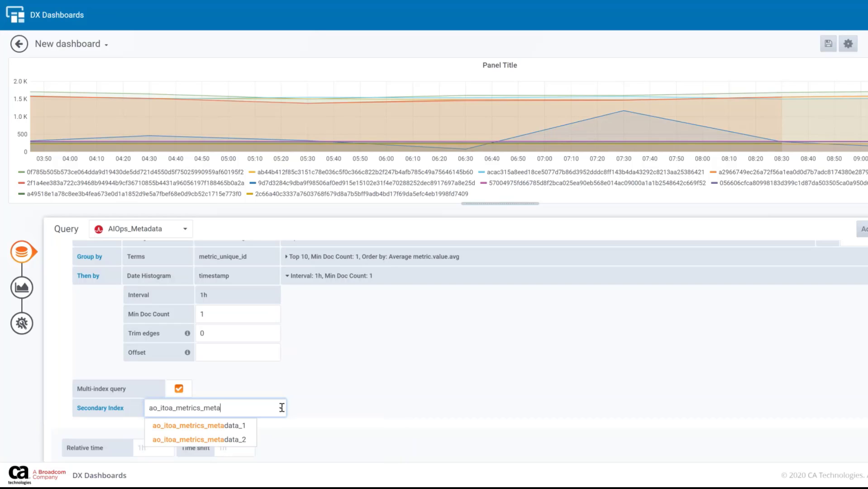
left_click(200, 425)
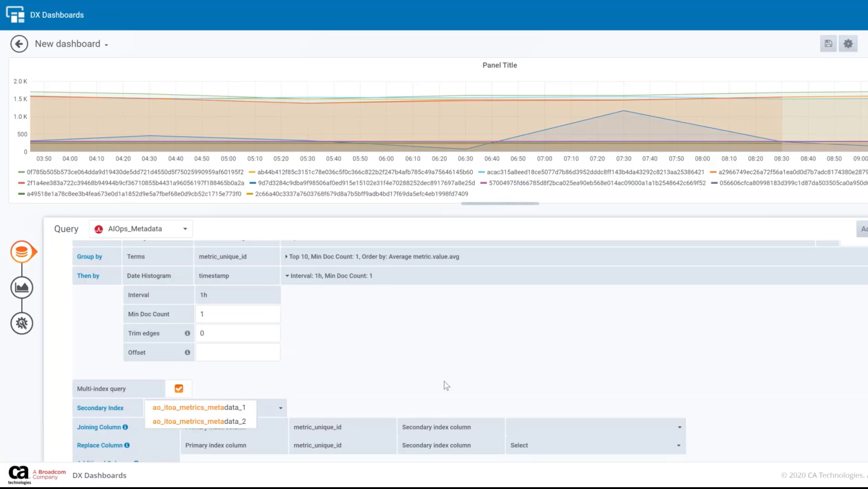
Set the joining column of the secondary index to metric_unique_id
scroll(528, 368, "down", 2)
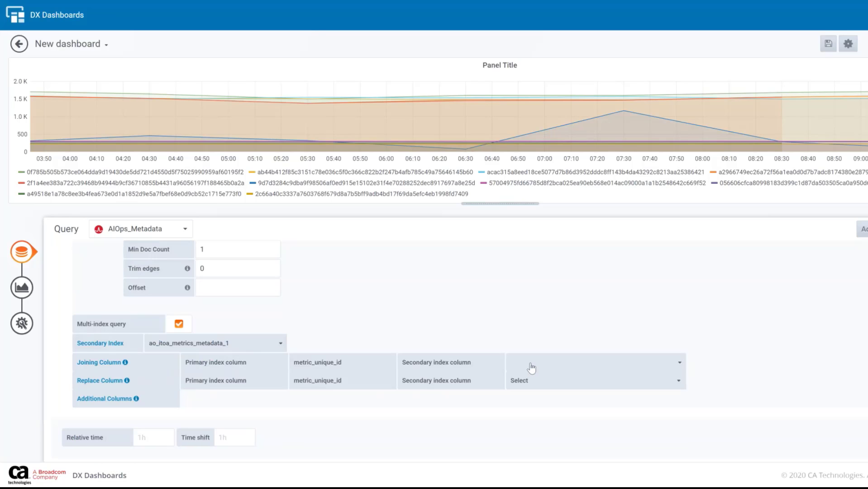
left_click(533, 362)
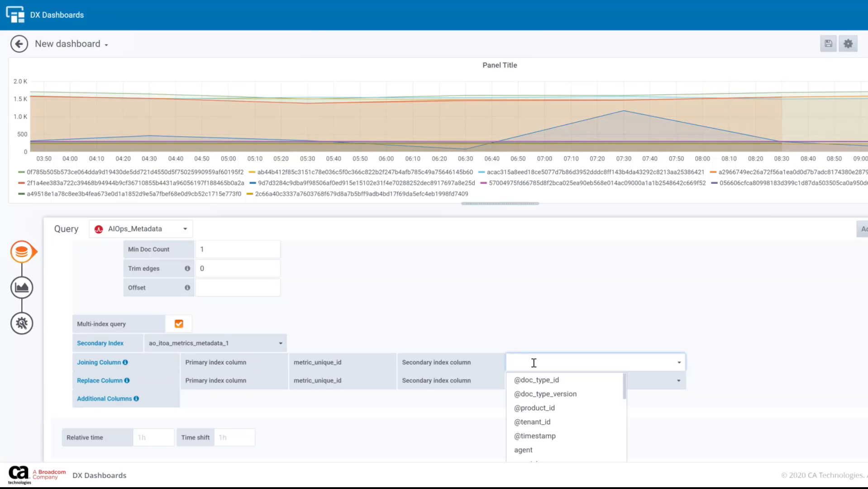
type("metric")
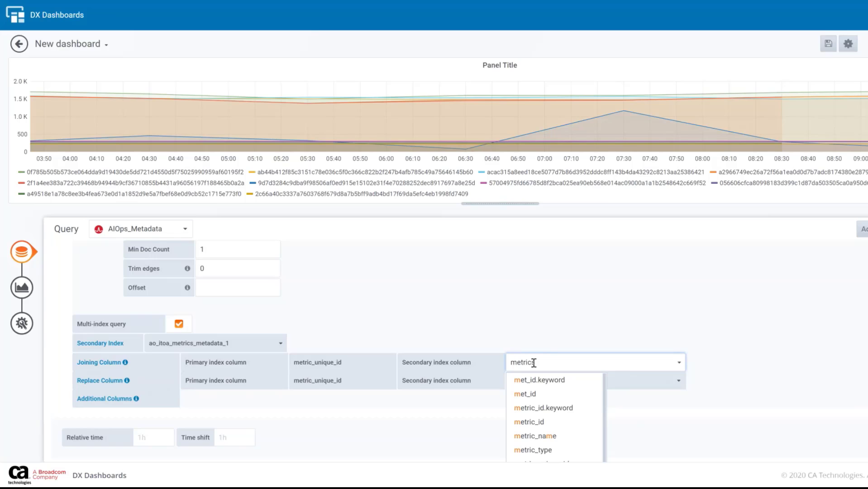
type("_u")
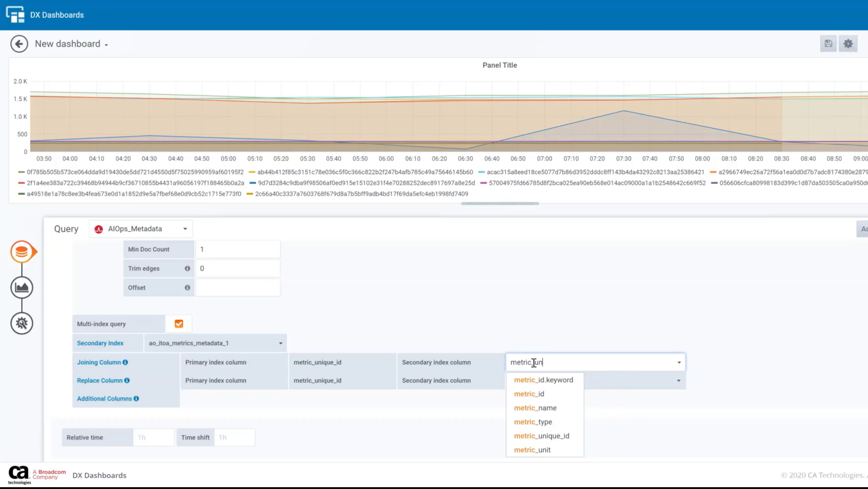
type("n")
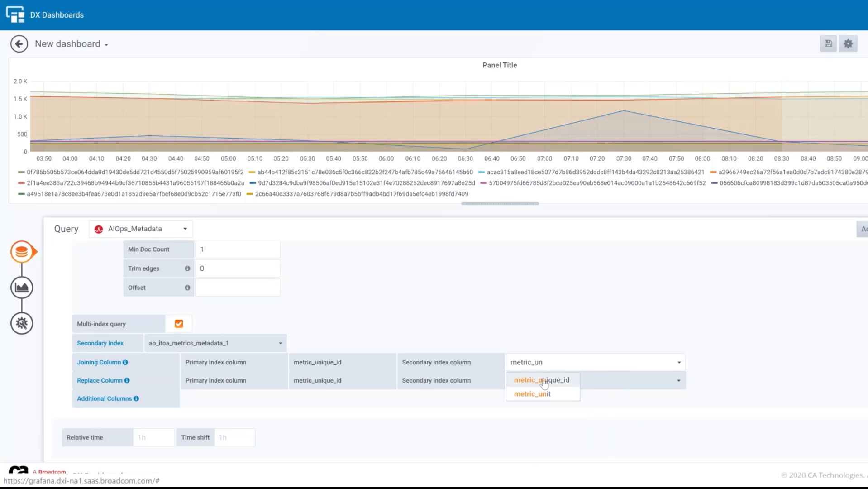
left_click(544, 381)
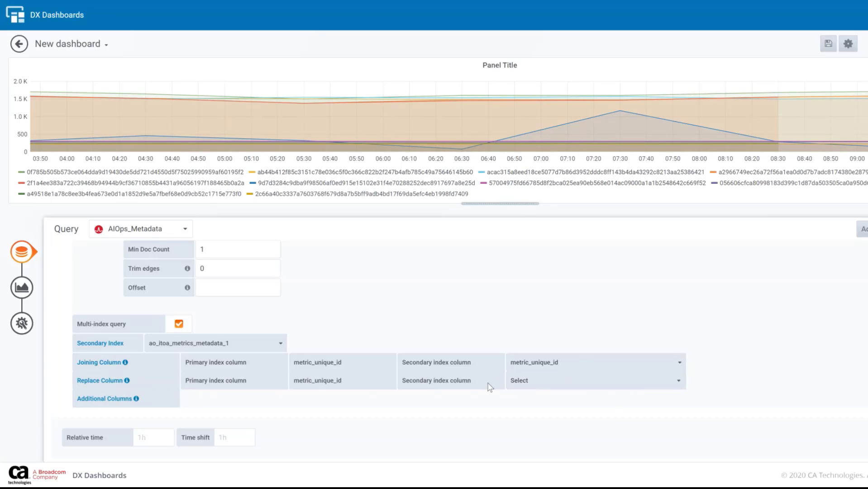
Replace the primary metric_unique_id column with the secondary index column application_url
left_click(549, 381)
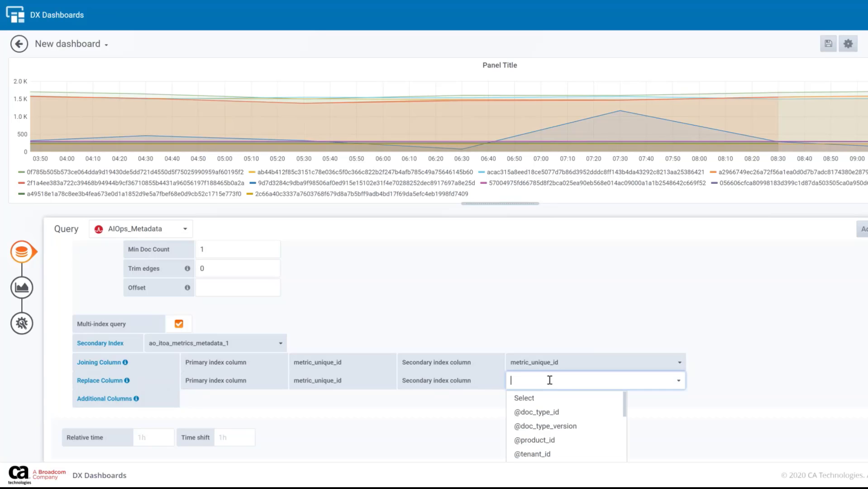
type("appli")
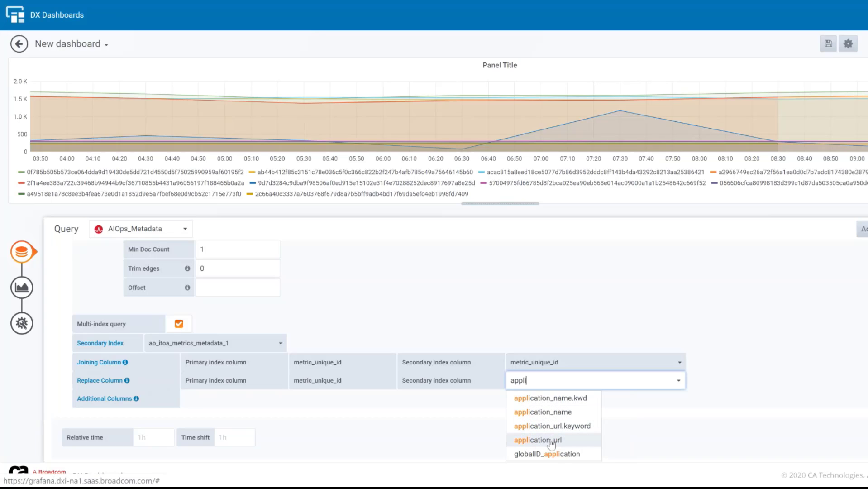
left_click(551, 440)
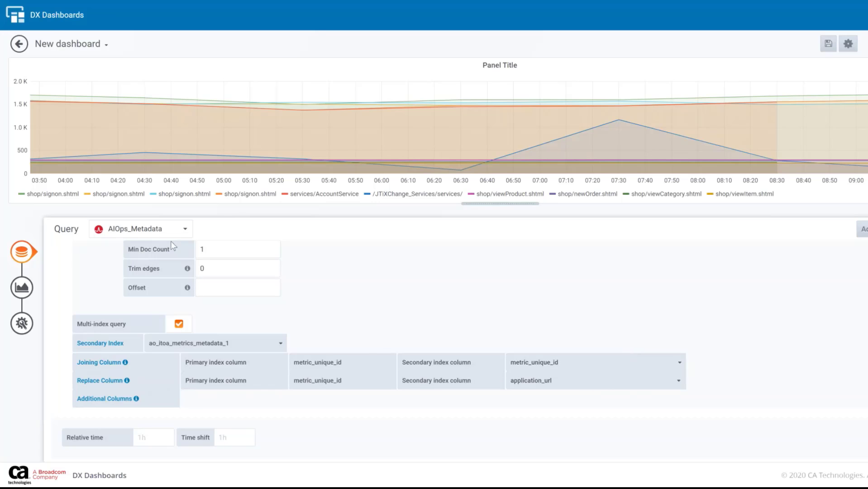
Change the graph's draw mode from lines to bars in the visualization settings
scroll(367, 295, "up", 3)
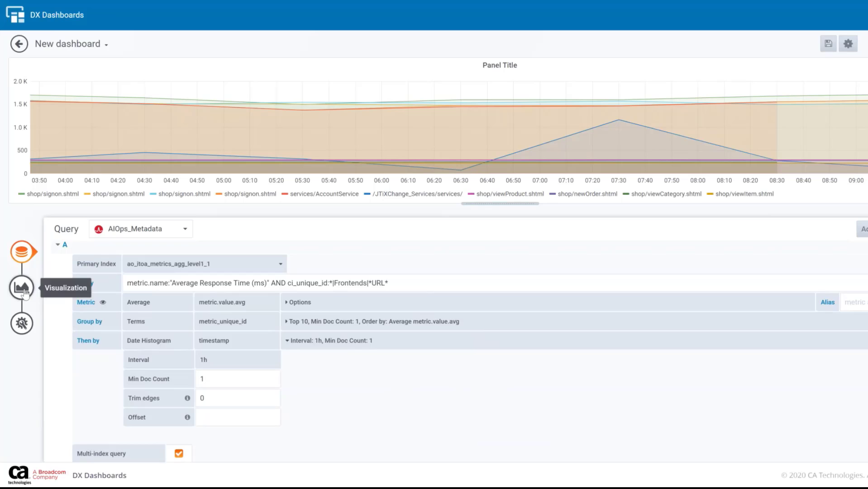
left_click(24, 292)
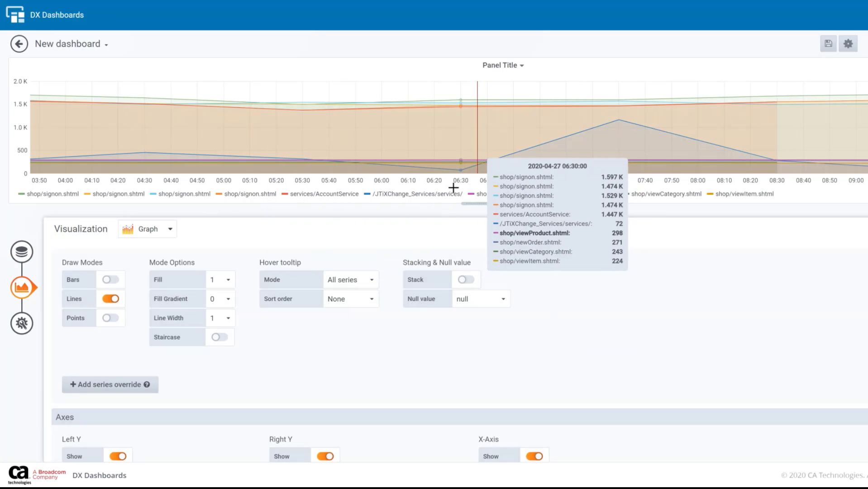
left_click(116, 281)
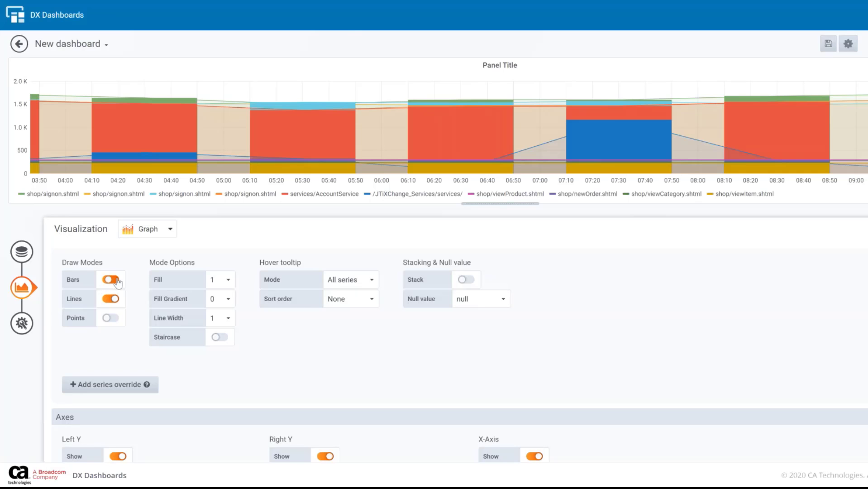
left_click(110, 299)
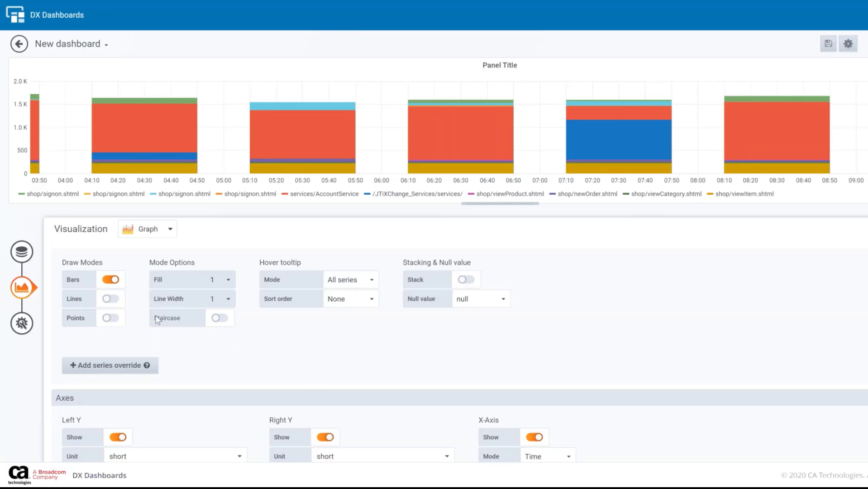
Set the graph's X-axis mode to Series
scroll(156, 319, "down", 3)
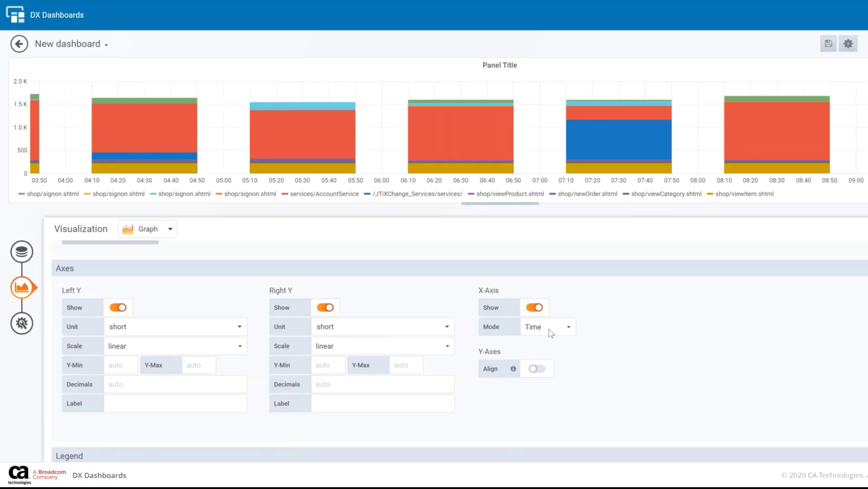
left_click(550, 333)
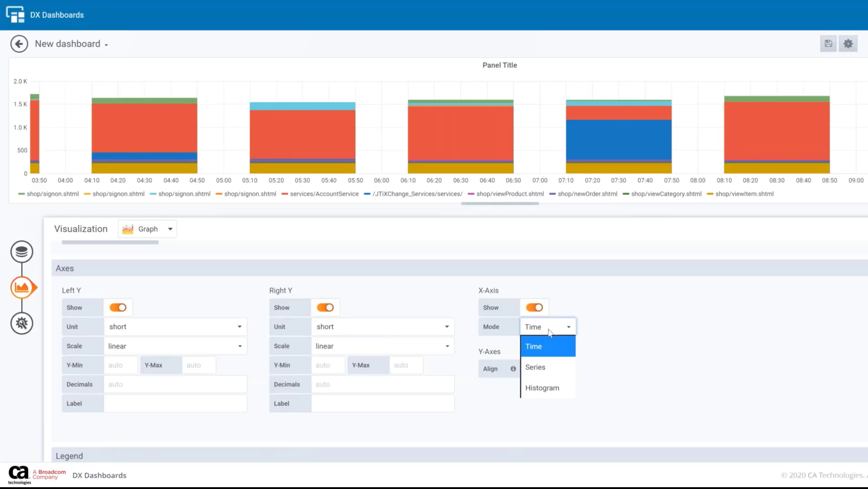
left_click(548, 368)
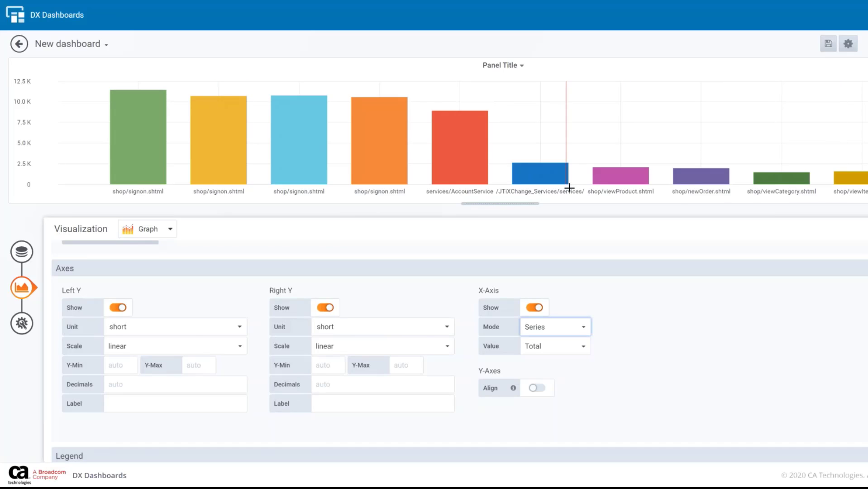
Show the legend as a table to the right of the graph and hide the X-axis
scroll(130, 322, "down", 4)
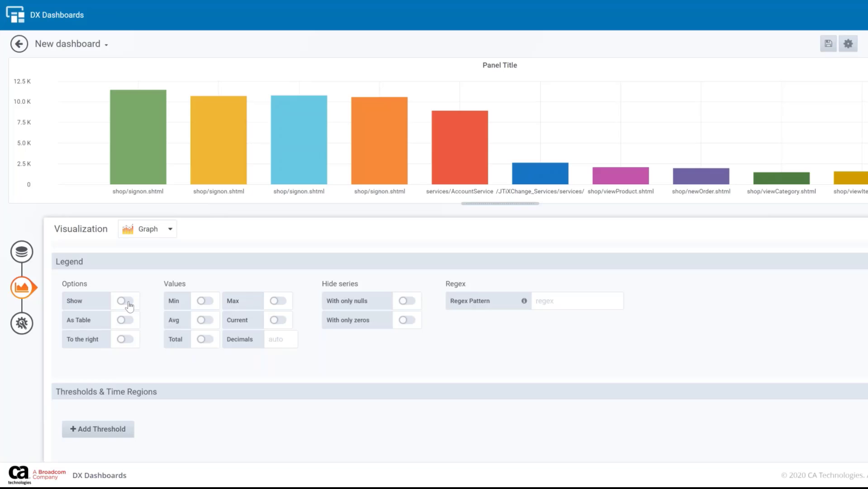
left_click(128, 302)
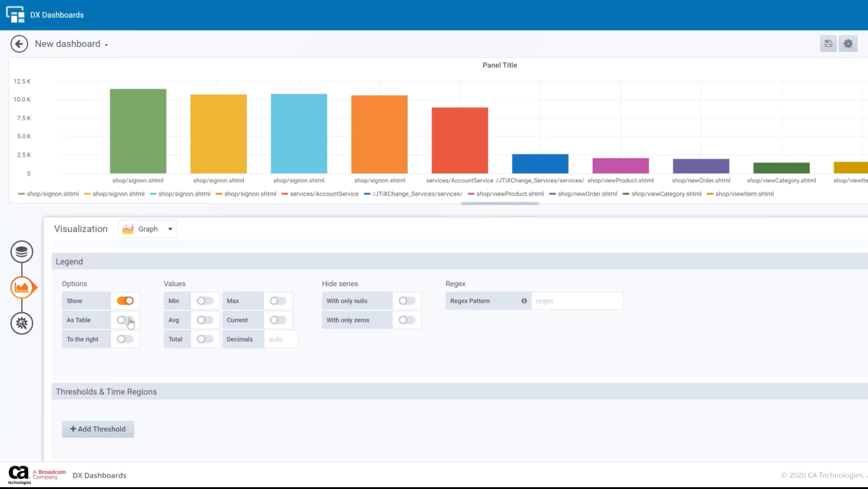
left_click(126, 320)
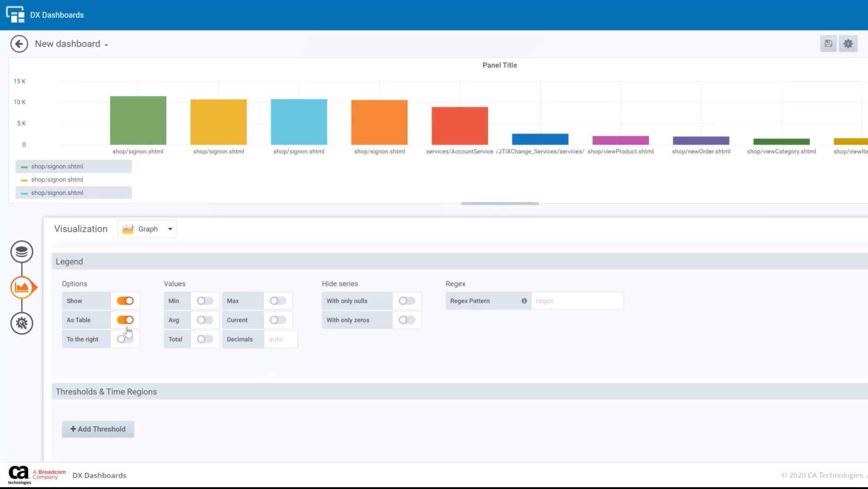
left_click(125, 339)
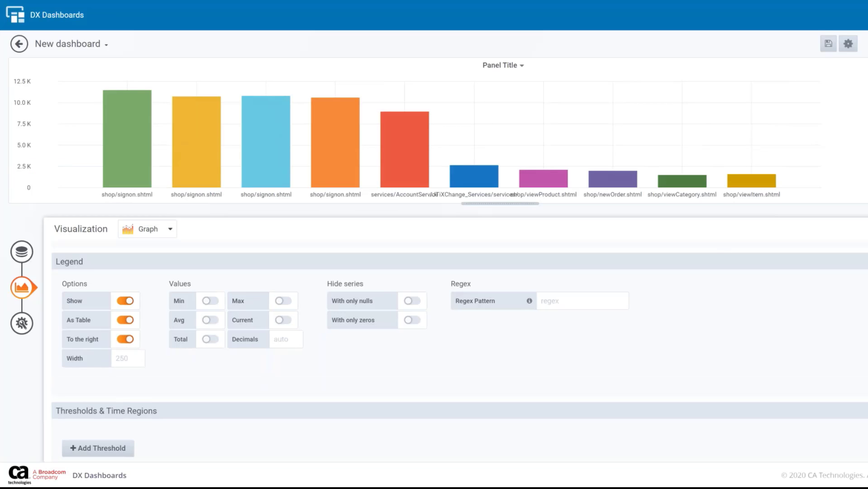
scroll(457, 353, "up", 5)
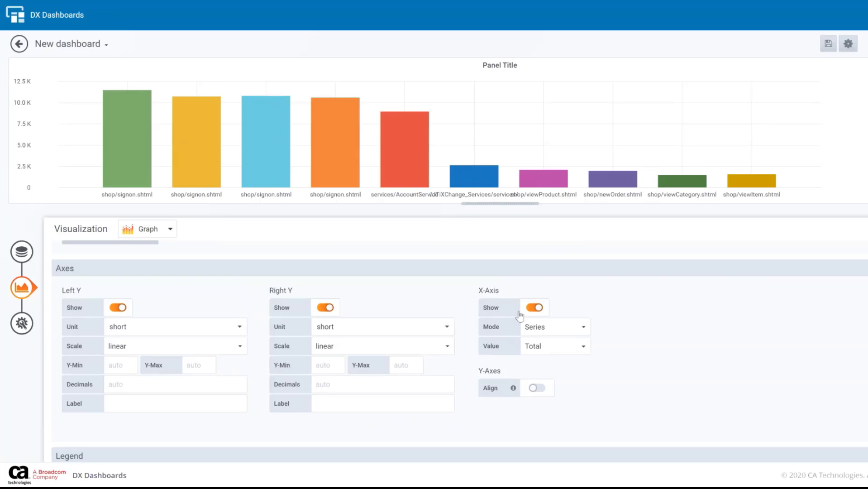
left_click(533, 310)
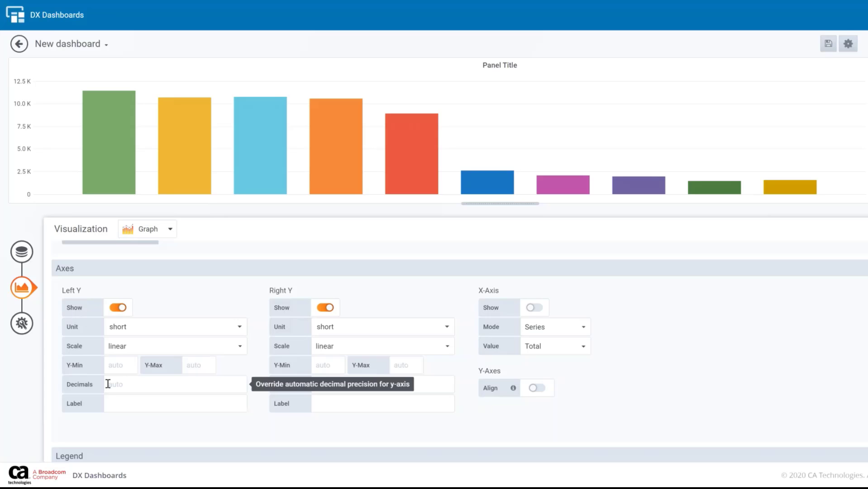
Title the panel "Top 10 Slow URLS" in its general settings
left_click(22, 323)
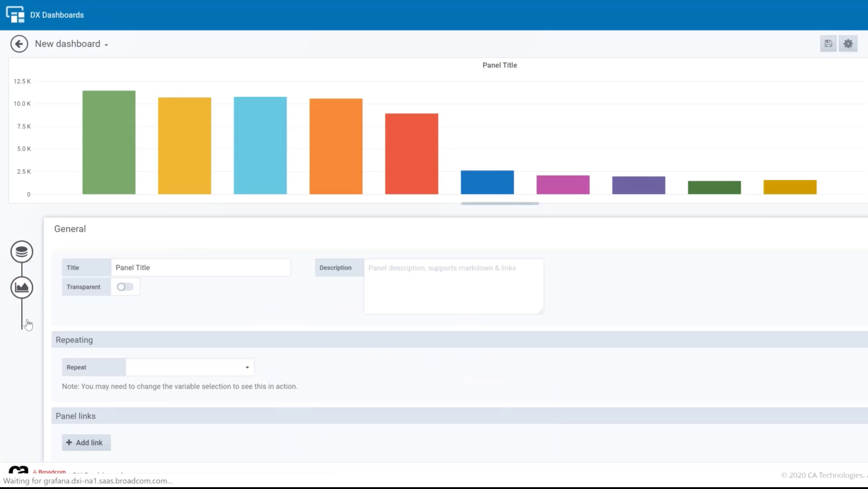
triple_click(177, 267)
type("Top 10 Slow URLS")
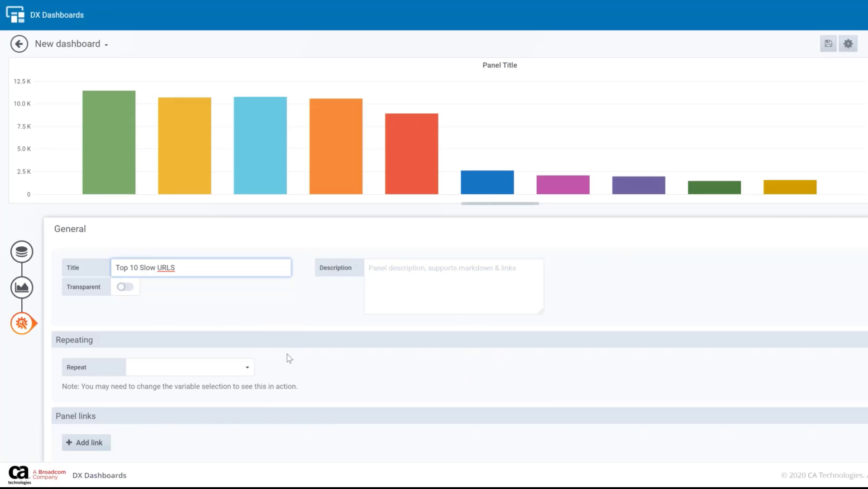
left_click(139, 443)
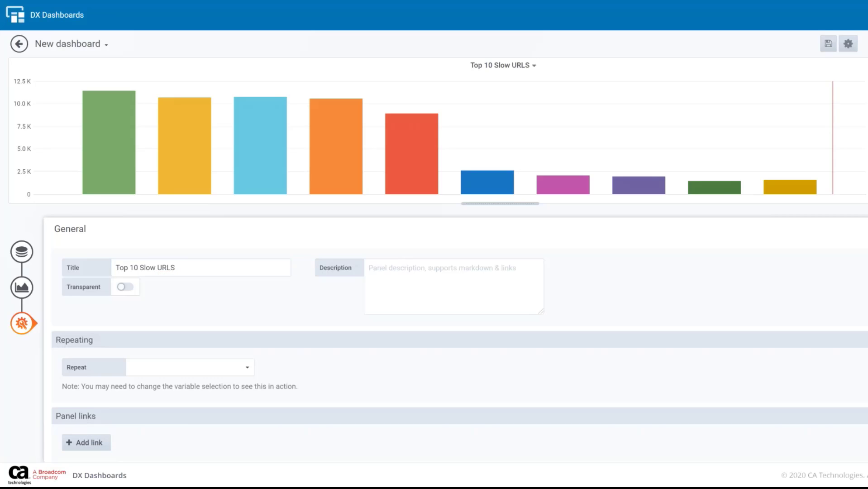
Save the dashboard as AIOps_Metadata_Demo in the General folder
left_click(827, 47)
key("ctrl+a")
type("AIOps_Metadata_")
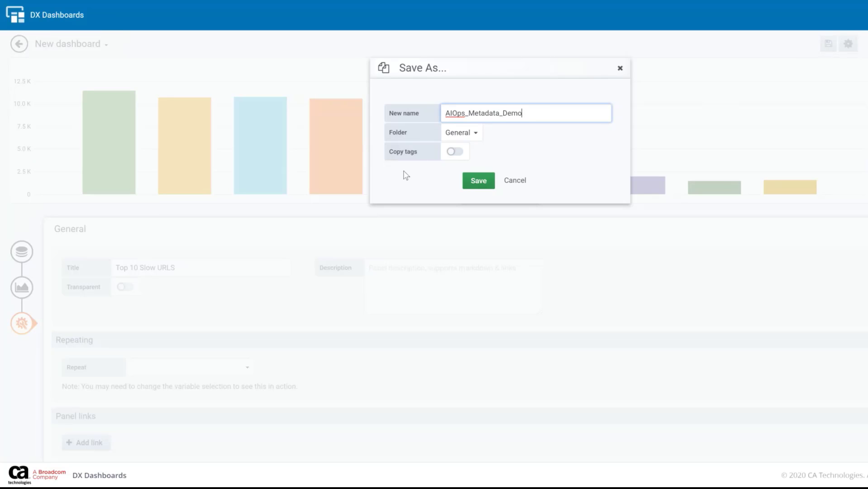
left_click(476, 182)
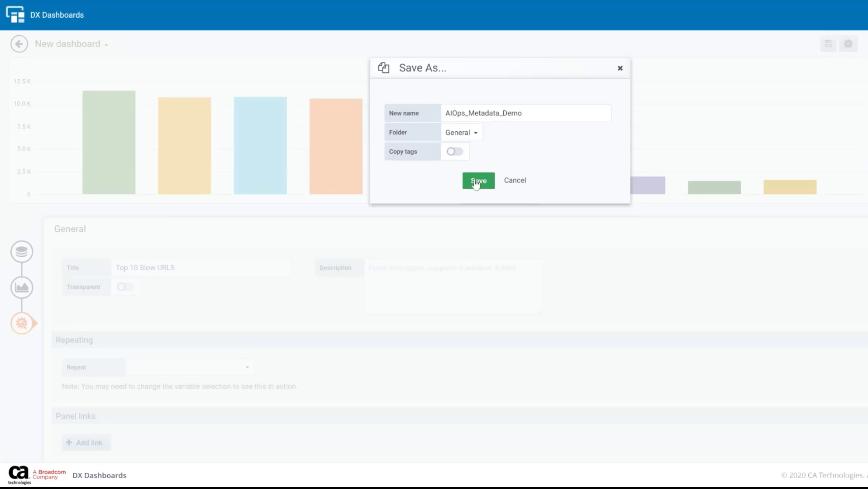